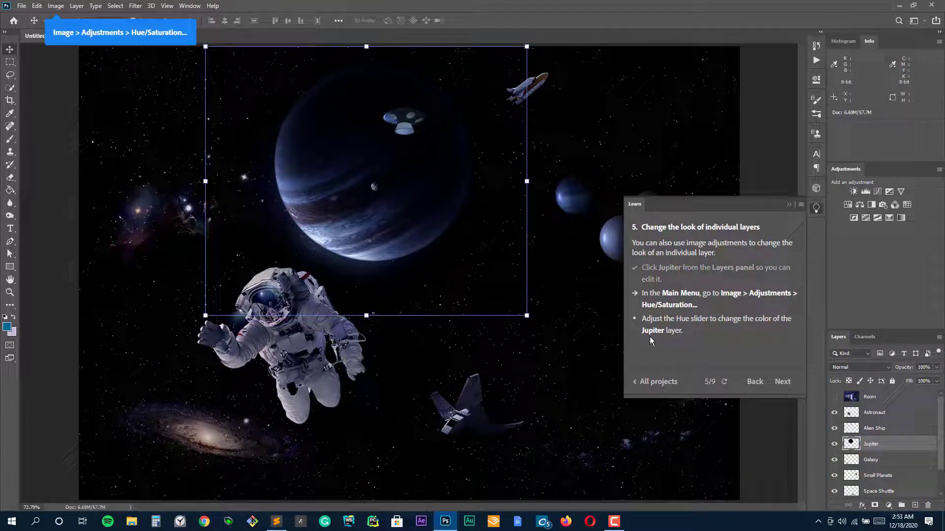
# Open Hue/Saturation on the Jupiter layer and try Hue -147 with varied saturation and lightness
pyautogui.click(56, 6)
pyautogui.moveTo(69, 31)
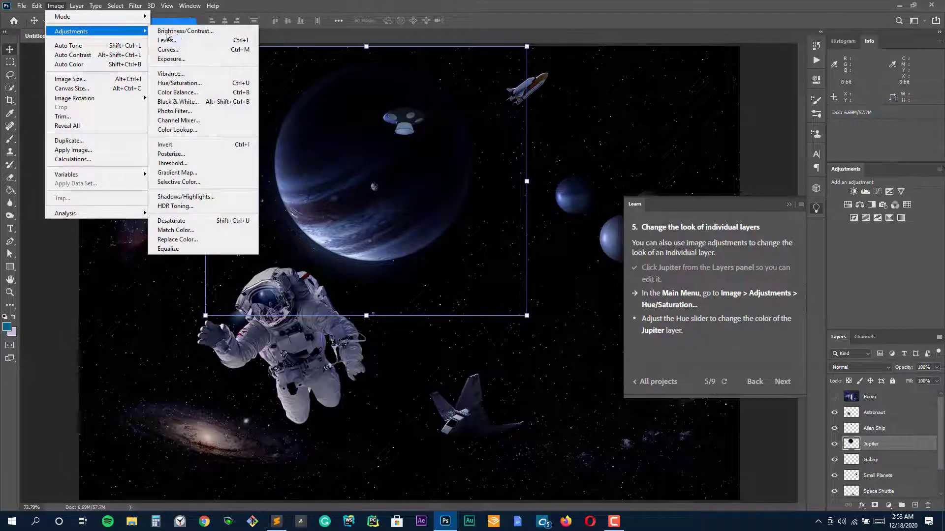
pyautogui.click(220, 82)
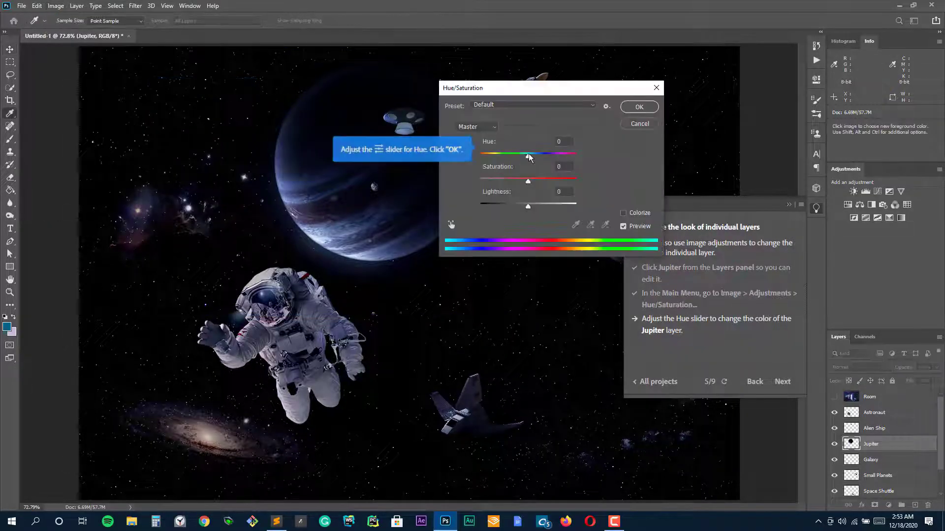
pyautogui.moveTo(529, 156); pyautogui.dragTo(562, 156)
pyautogui.moveTo(605, 83); pyautogui.dragTo(721, 38)
pyautogui.write('-147')
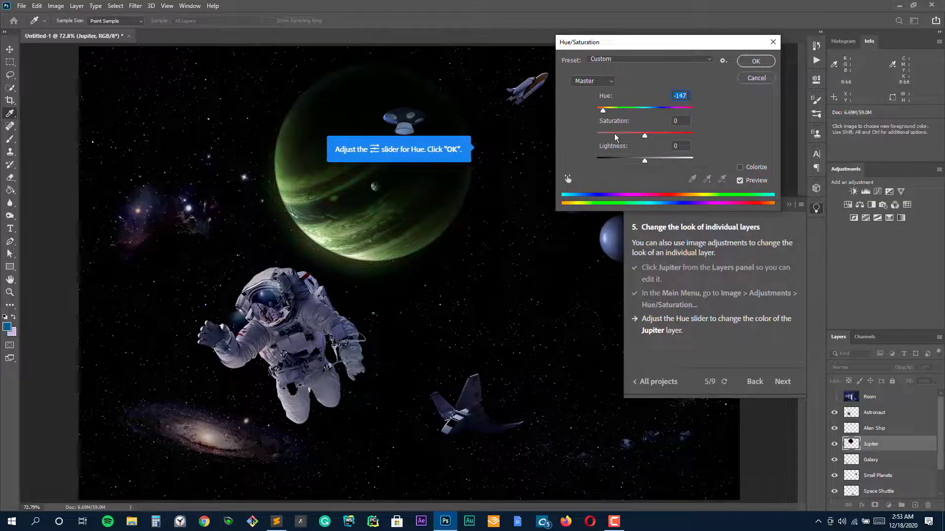
pyautogui.press('Tab')
pyautogui.write('-77')
pyautogui.click(655, 133)
pyautogui.moveTo(644, 161); pyautogui.dragTo(687, 160)
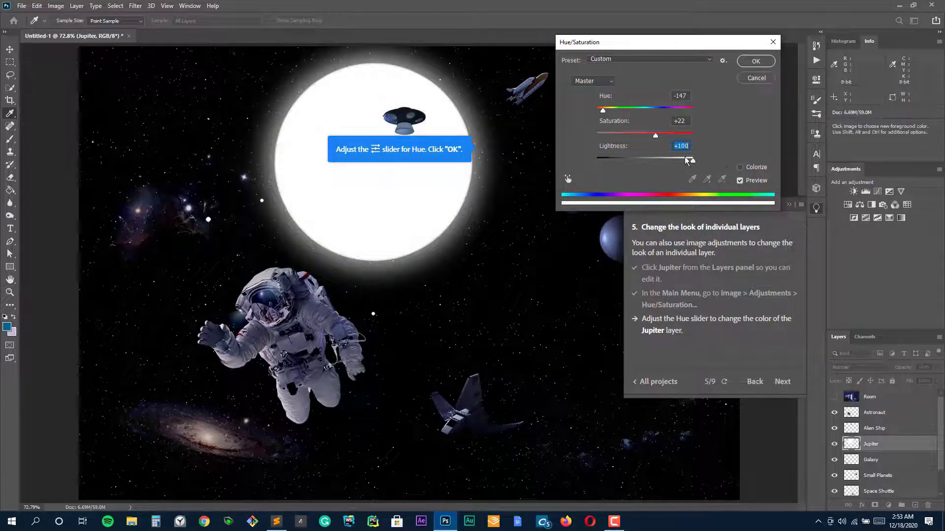
pyautogui.click(629, 159)
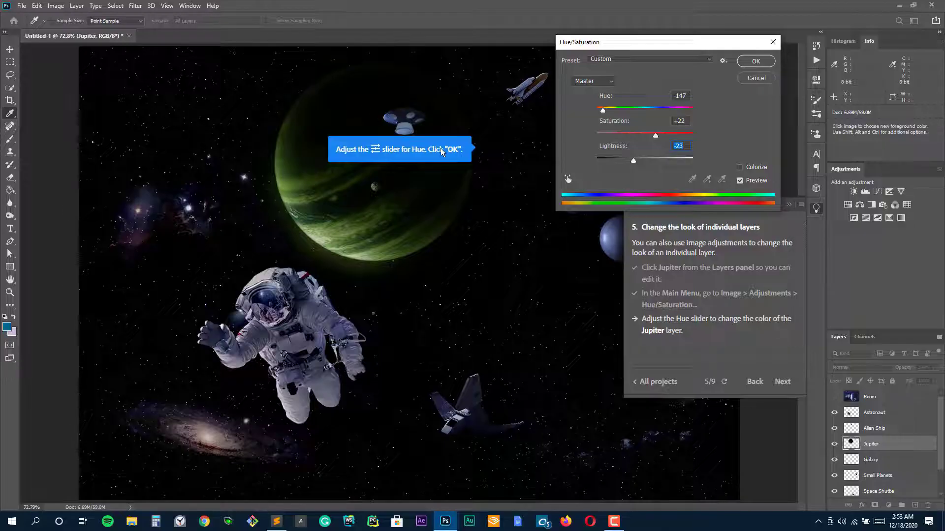
# Turn Jupiter purple with Hue +39, Saturation +85, Lightness +8, and apply it
pyautogui.click(610, 134)
pyautogui.moveTo(603, 109); pyautogui.dragTo(688, 136)
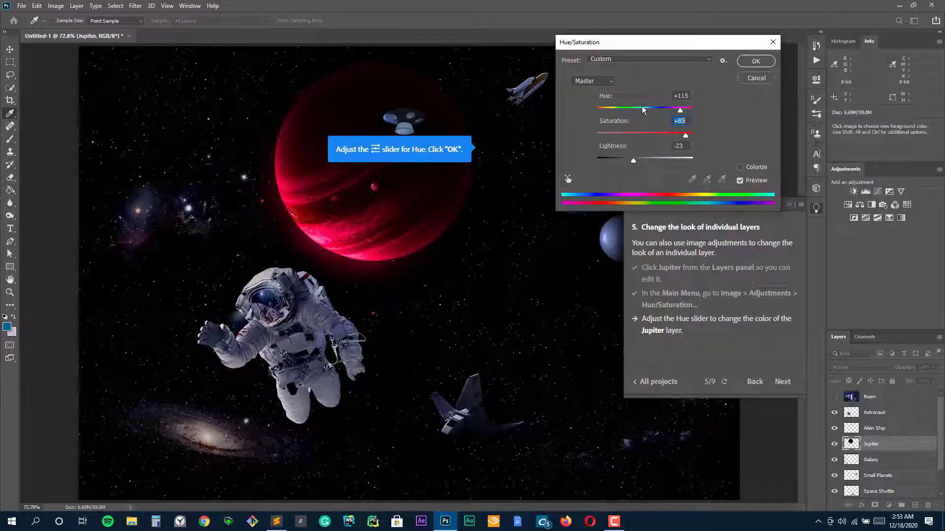
pyautogui.moveTo(643, 109); pyautogui.dragTo(665, 118)
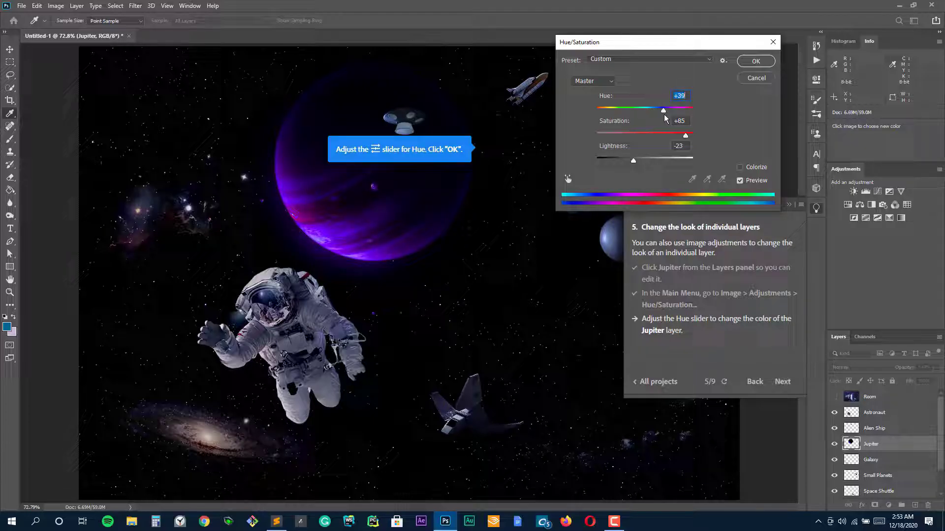
pyautogui.moveTo(633, 160); pyautogui.dragTo(649, 158)
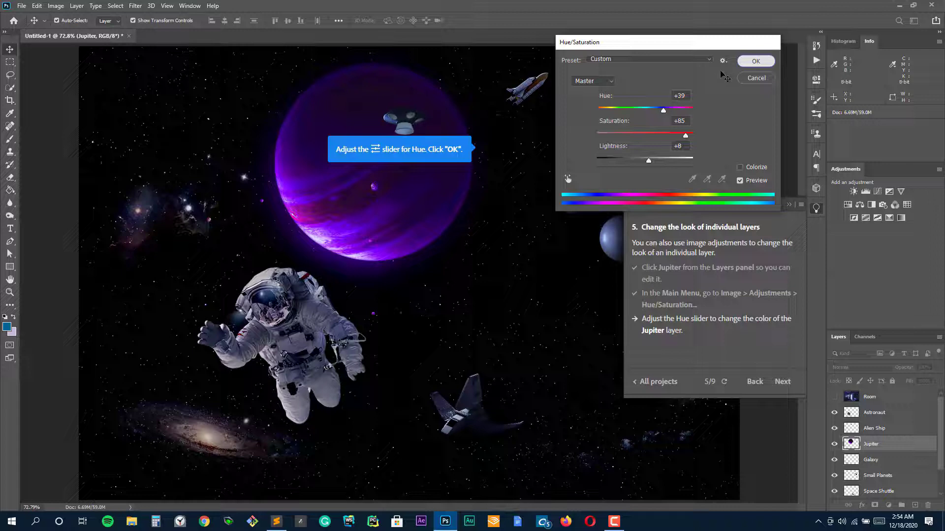
pyautogui.click(756, 61)
# Move Jupiter left of centre and place the astronaut beside it
pyautogui.moveTo(401, 193); pyautogui.dragTo(284, 179)
pyautogui.moveTo(389, 308); pyautogui.dragTo(535, 171)
pyautogui.moveTo(252, 179); pyautogui.dragTo(307, 249)
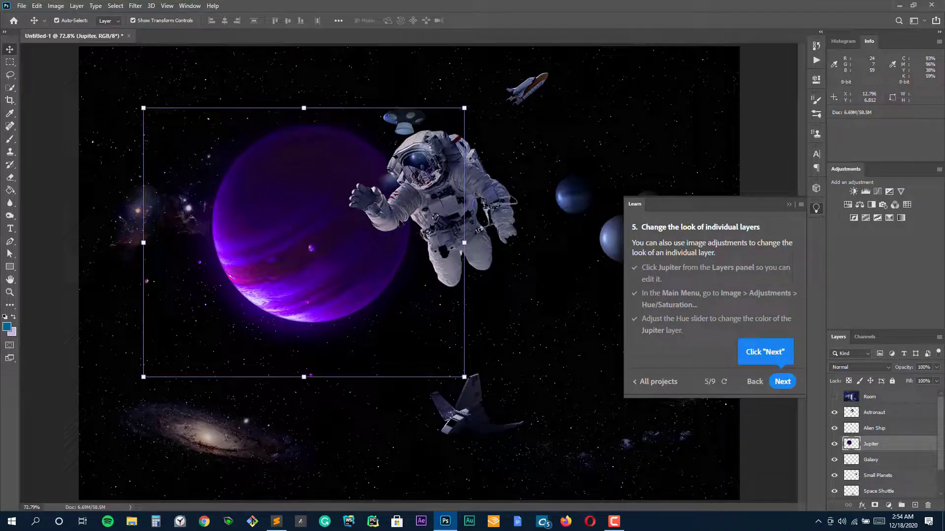
# Nudge the astronaut, advance the tutorial to step 7, and show the Room layer again
pyautogui.moveTo(492, 241); pyautogui.dragTo(510, 256)
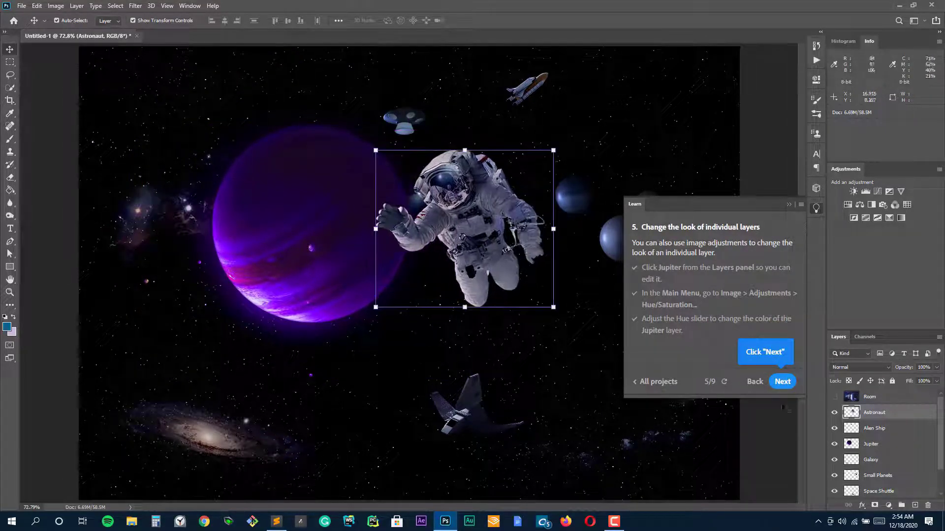
pyautogui.click(769, 382)
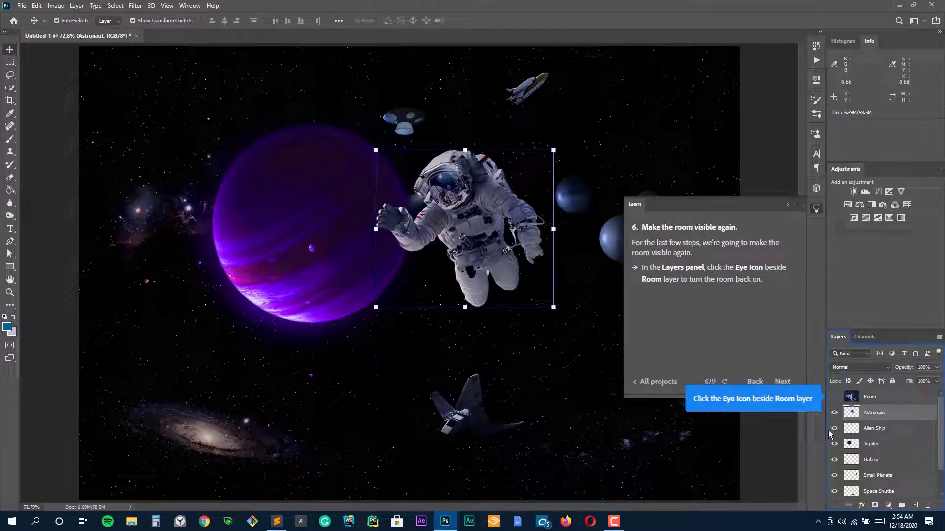
pyautogui.click(835, 397)
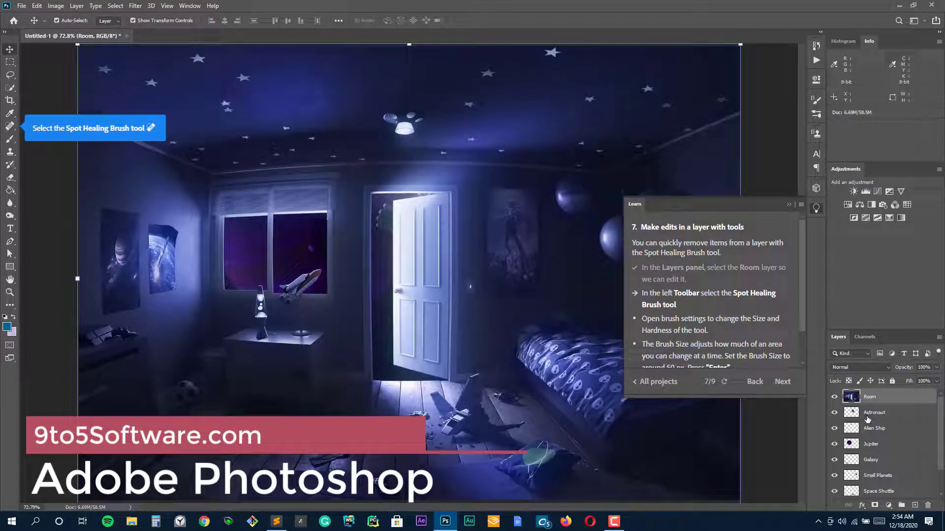
# Select the Room layer and set the Spot Healing Brush to about 52 px
pyautogui.click(885, 407)
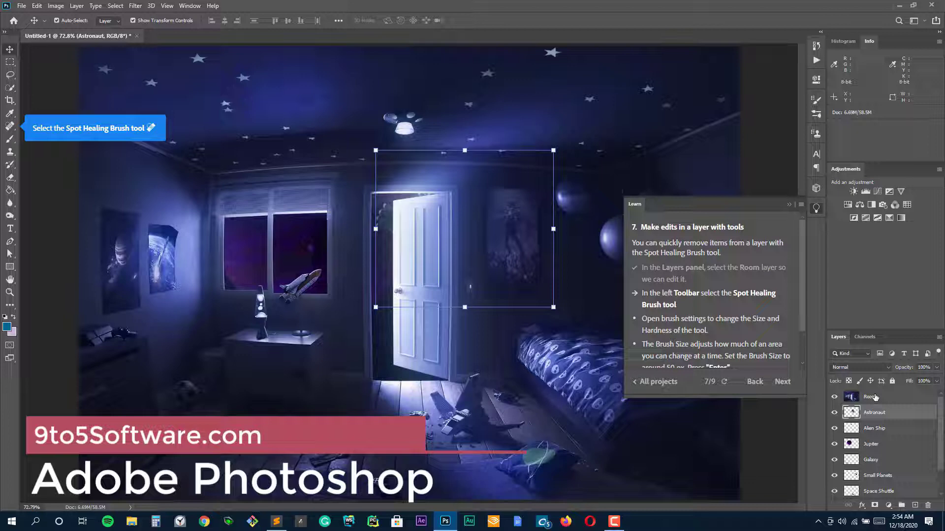
pyautogui.click(875, 397)
pyautogui.click(10, 127)
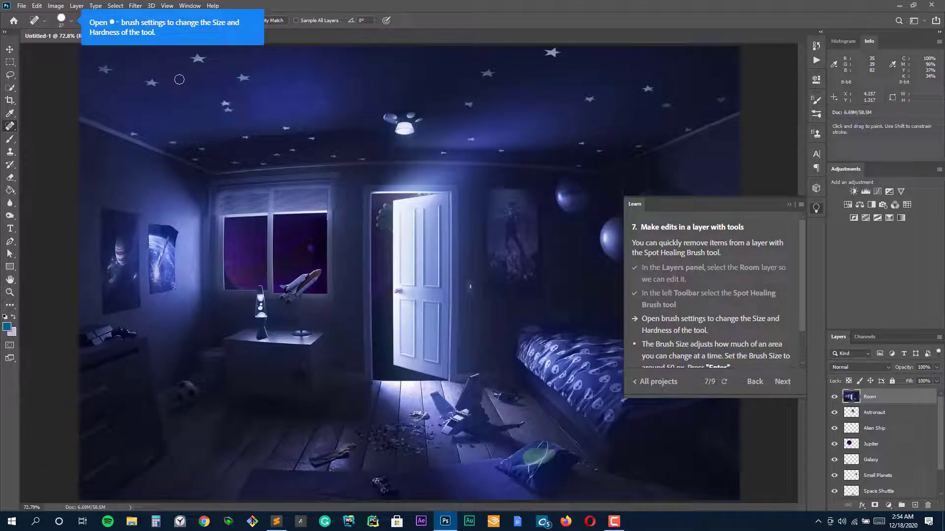
pyautogui.click(70, 20)
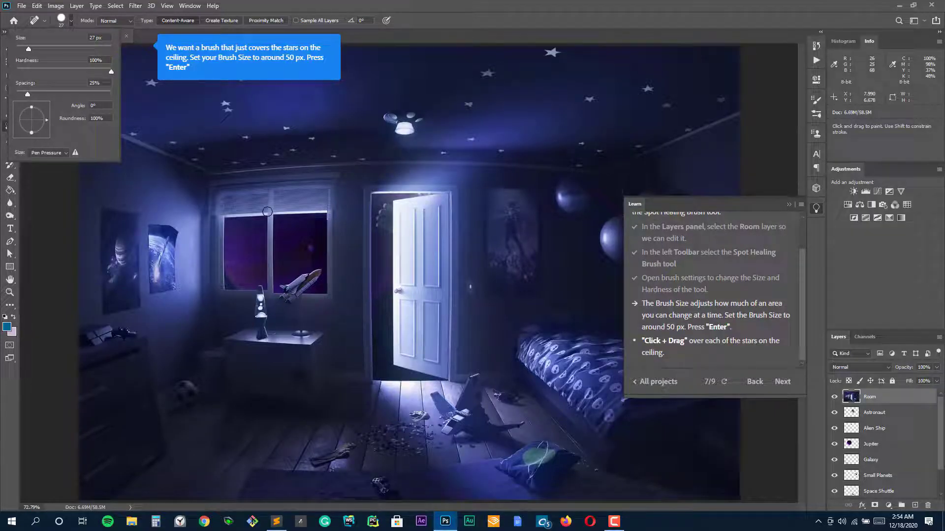
pyautogui.moveTo(28, 49); pyautogui.dragTo(41, 48)
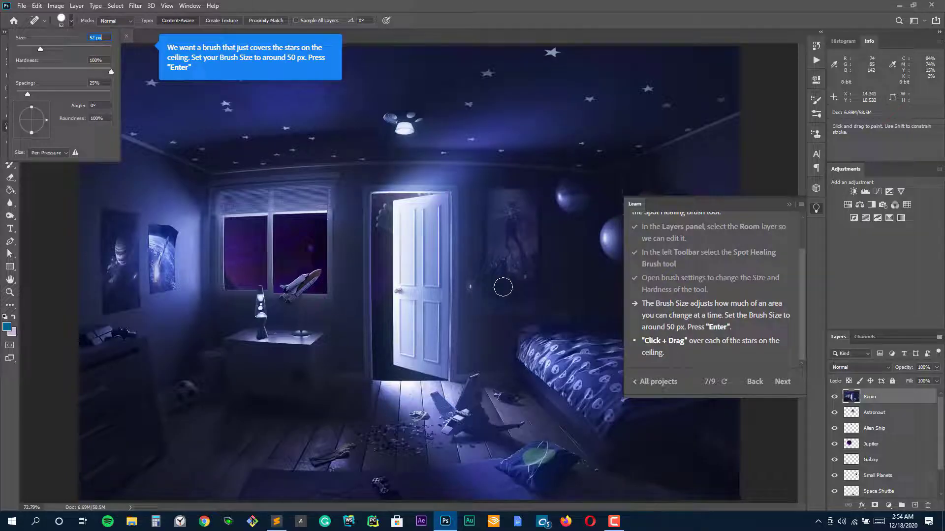
pyautogui.press('Return')
# Heal away the stars on the right and centre of the bedroom ceiling
pyautogui.moveTo(460, 108); pyautogui.dragTo(498, 76)
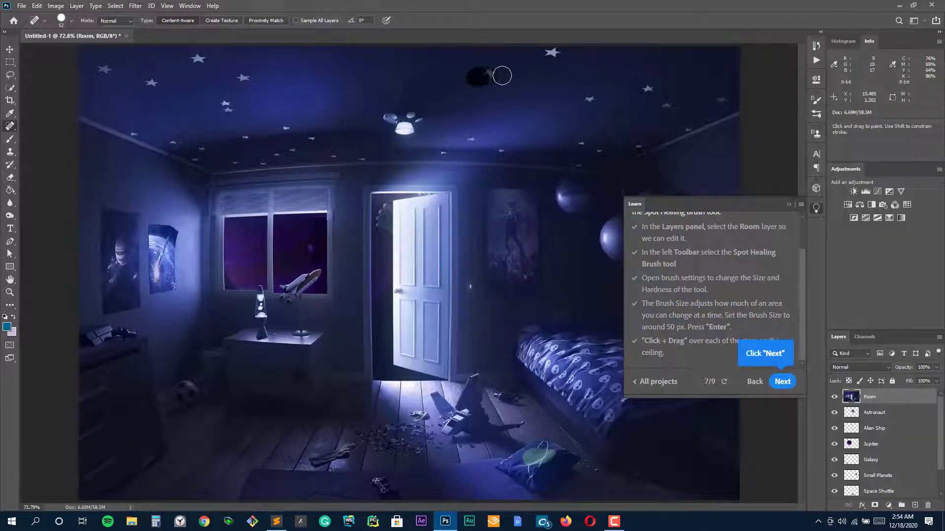
pyautogui.moveTo(547, 58); pyautogui.dragTo(551, 52)
pyautogui.moveTo(589, 95); pyautogui.dragTo(584, 91)
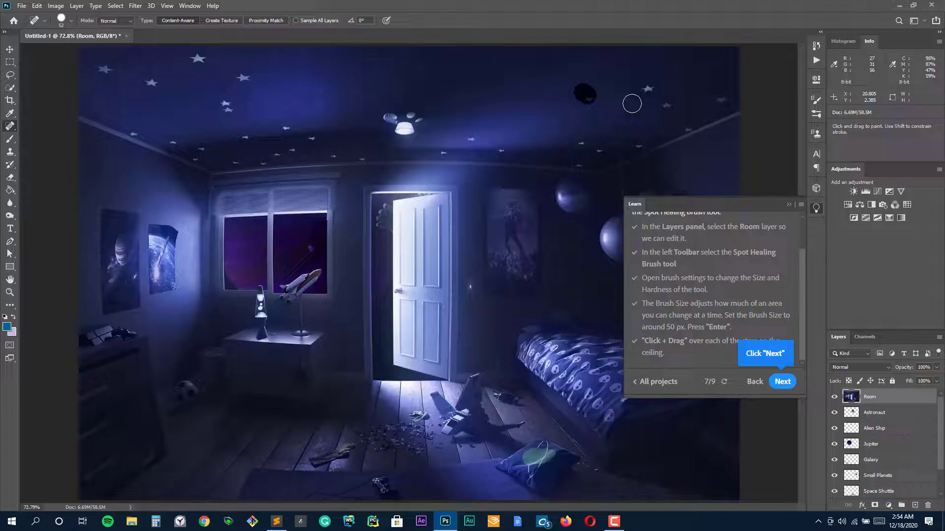
pyautogui.moveTo(644, 92); pyautogui.dragTo(721, 100)
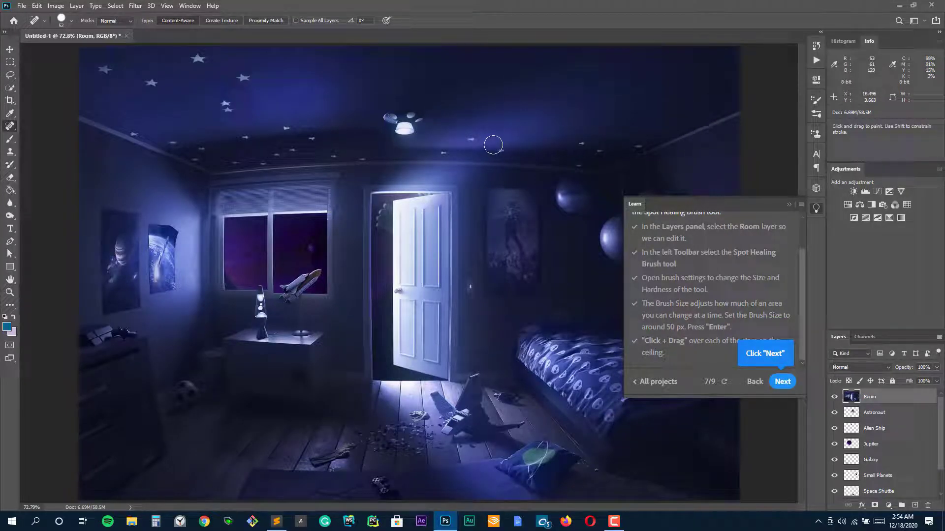
pyautogui.moveTo(499, 147)
pyautogui.mouseDown()
pyautogui.moveTo(466, 139)
pyautogui.moveTo(446, 151)
pyautogui.mouseUp()
pyautogui.moveTo(369, 157); pyautogui.dragTo(373, 156)
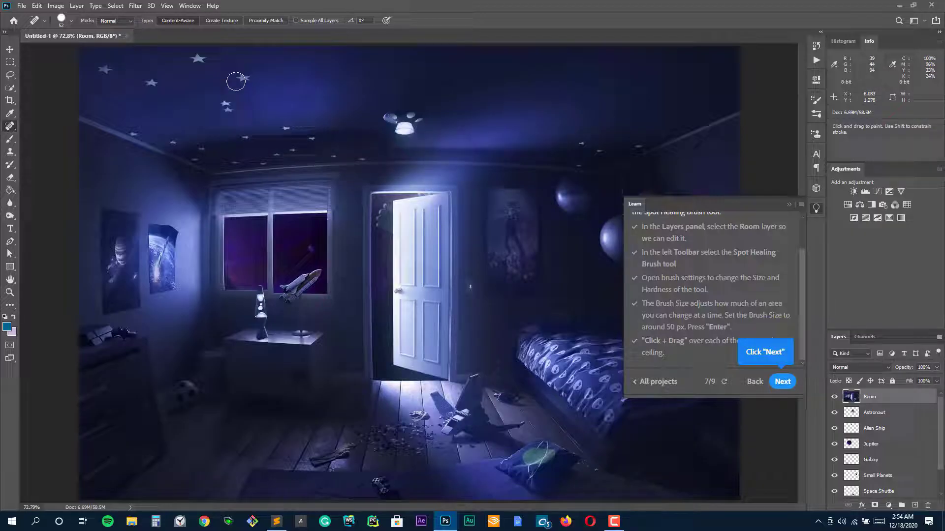
# Heal the remaining stars on the left ceiling and along its edge
pyautogui.moveTo(239, 80); pyautogui.dragTo(245, 77)
pyautogui.moveTo(230, 113); pyautogui.dragTo(224, 102)
pyautogui.moveTo(199, 59); pyautogui.dragTo(196, 58)
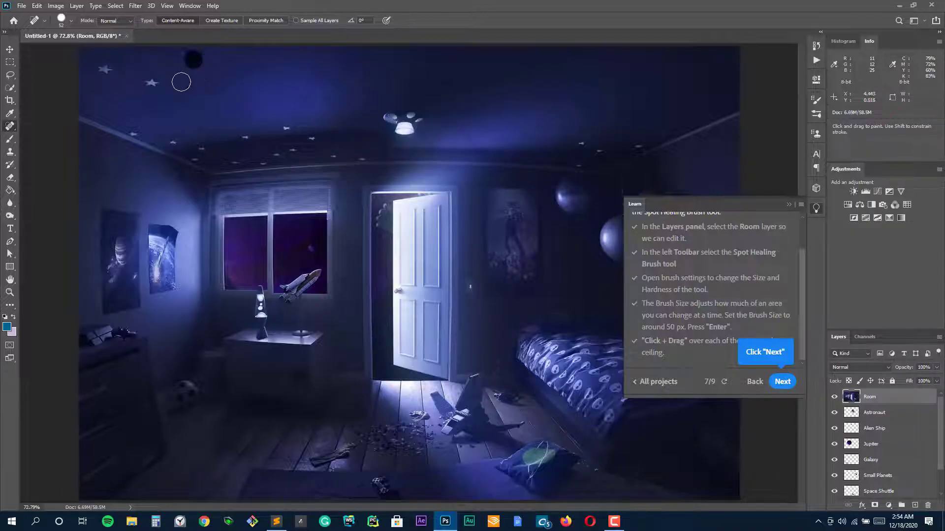
pyautogui.moveTo(153, 82); pyautogui.dragTo(103, 69)
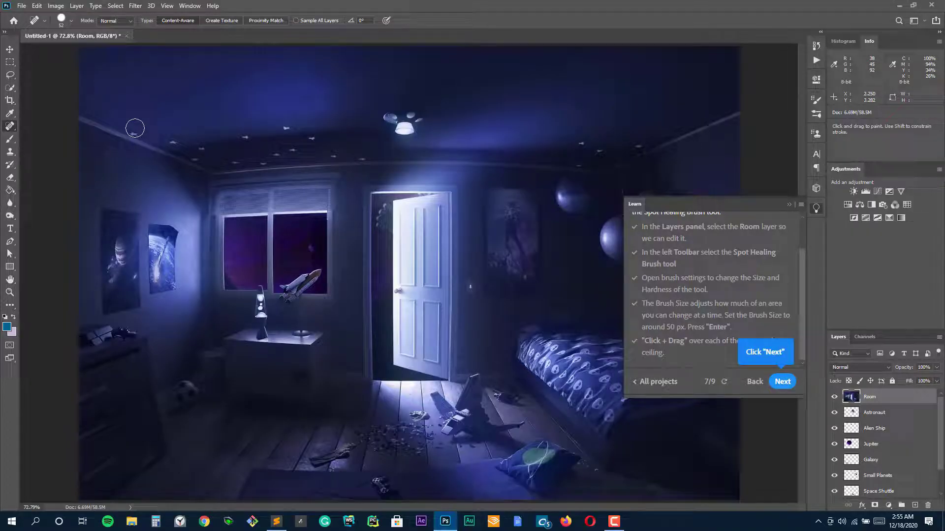
pyautogui.moveTo(135, 129); pyautogui.dragTo(172, 143)
pyautogui.moveTo(248, 140)
pyautogui.mouseDown()
pyautogui.moveTo(276, 148)
pyautogui.moveTo(285, 127)
pyautogui.mouseUp()
pyautogui.moveTo(346, 150); pyautogui.dragTo(226, 156)
pyautogui.click(283, 157)
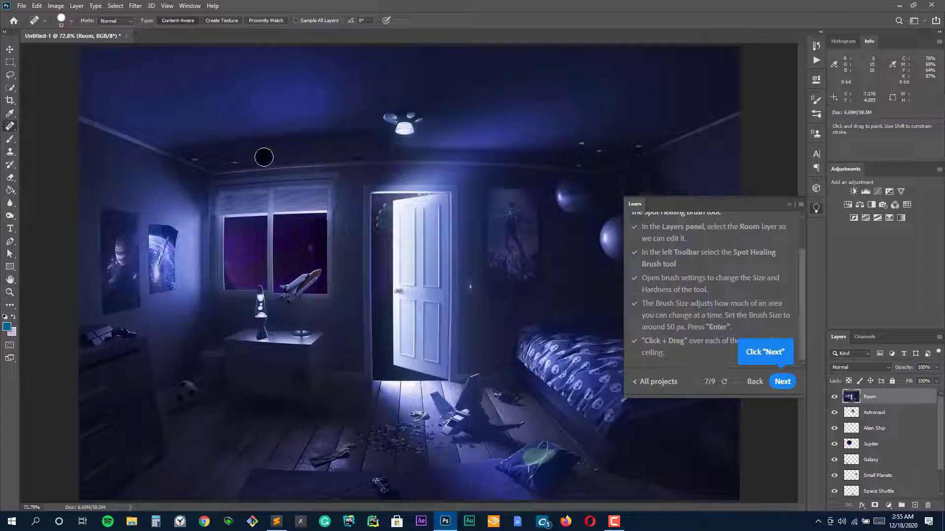
pyautogui.click(199, 156)
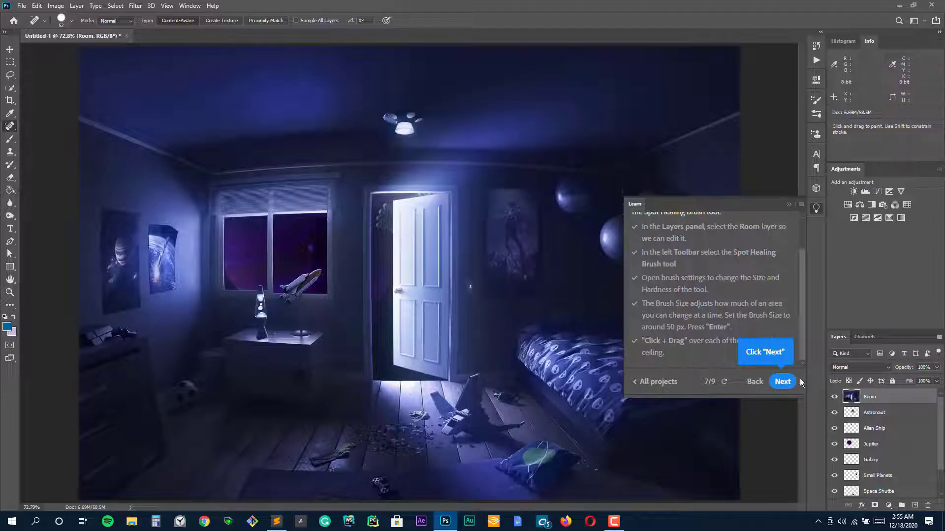
# Finish the tutorial and shift the astronaut left while the Room layer is hidden, then show it
pyautogui.click(783, 382)
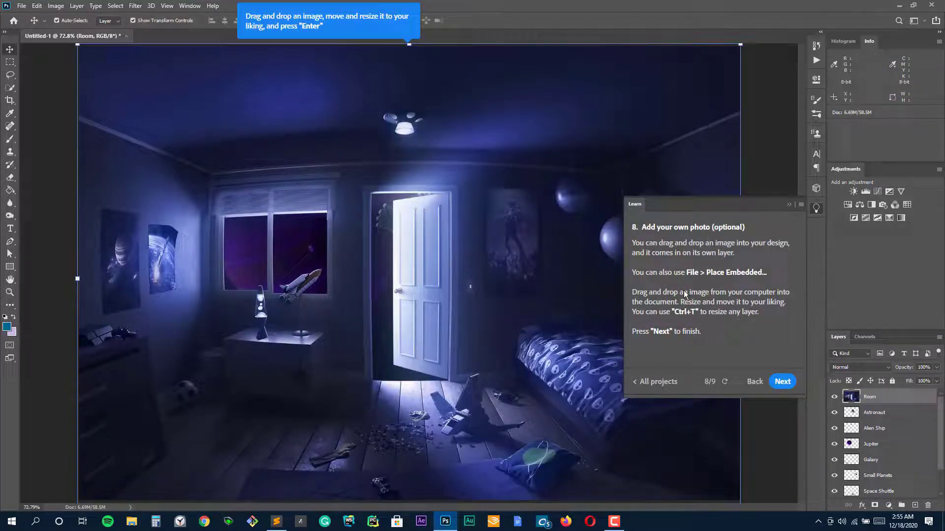
pyautogui.click(784, 385)
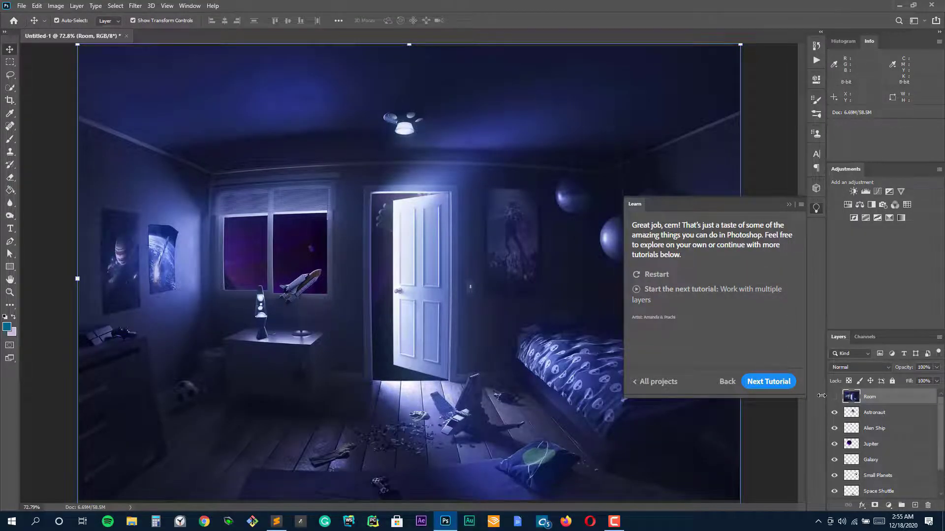
pyautogui.click(835, 396)
pyautogui.moveTo(462, 237); pyautogui.dragTo(374, 256)
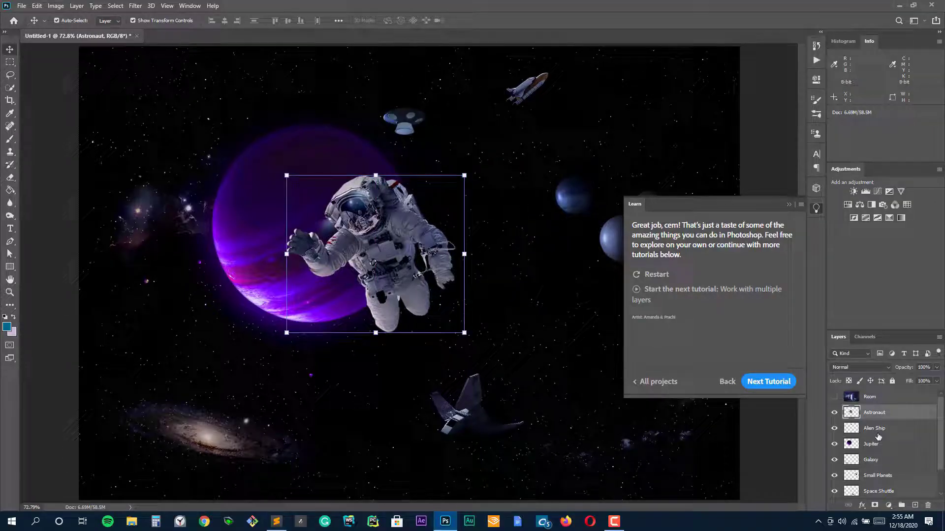
pyautogui.click(834, 397)
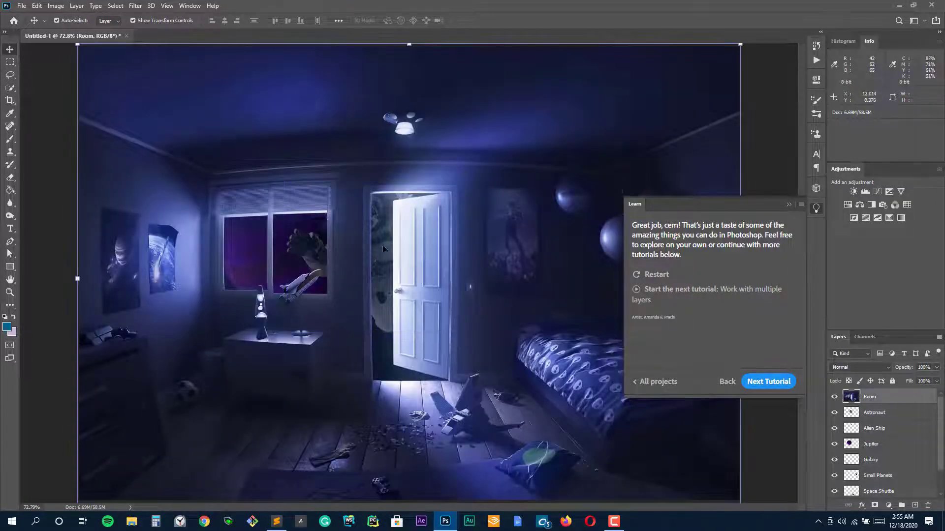
# Close the completed Learn panel and deselect the Room layer
pyautogui.moveTo(382, 253); pyautogui.dragTo(389, 256)
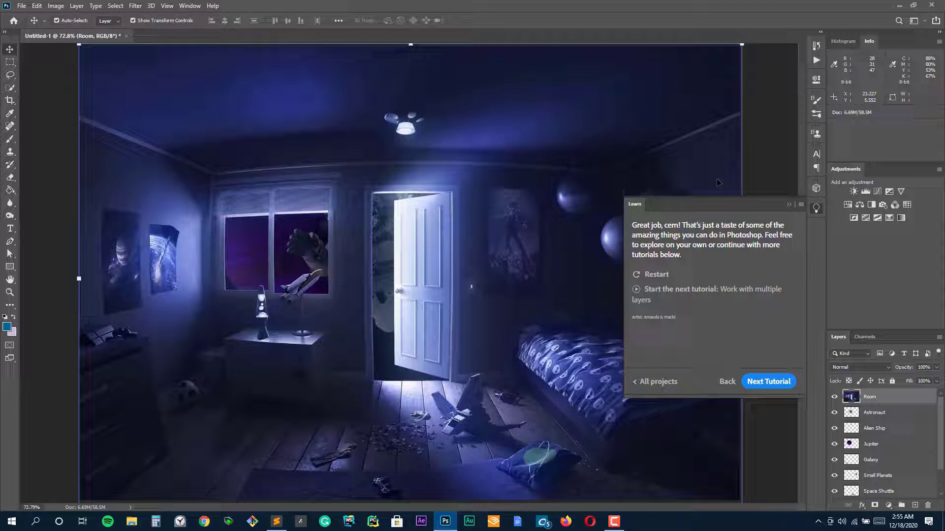
pyautogui.click(817, 208)
pyautogui.click(758, 302)
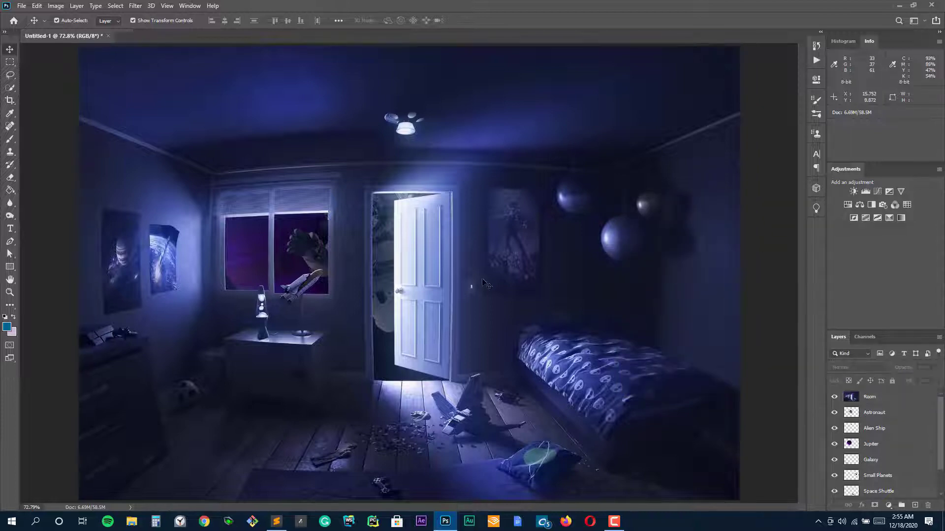
# Bring up Export As settings for a 1844 x 1268 PNG of the room image
pyautogui.click(22, 7)
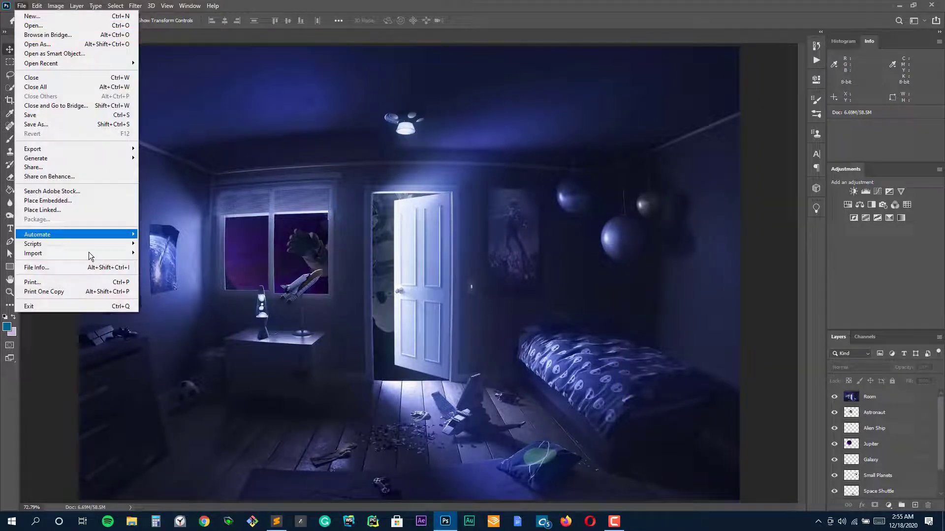
pyautogui.moveTo(83, 244)
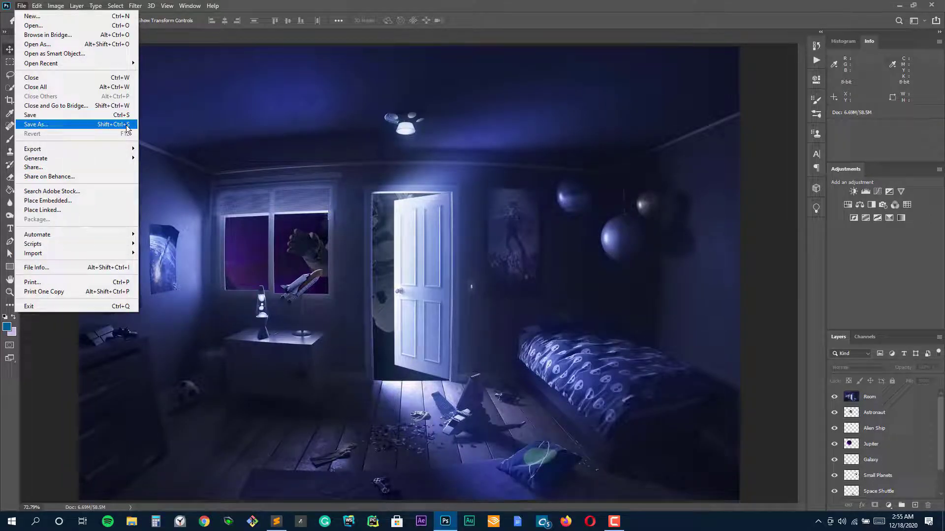
pyautogui.moveTo(124, 153)
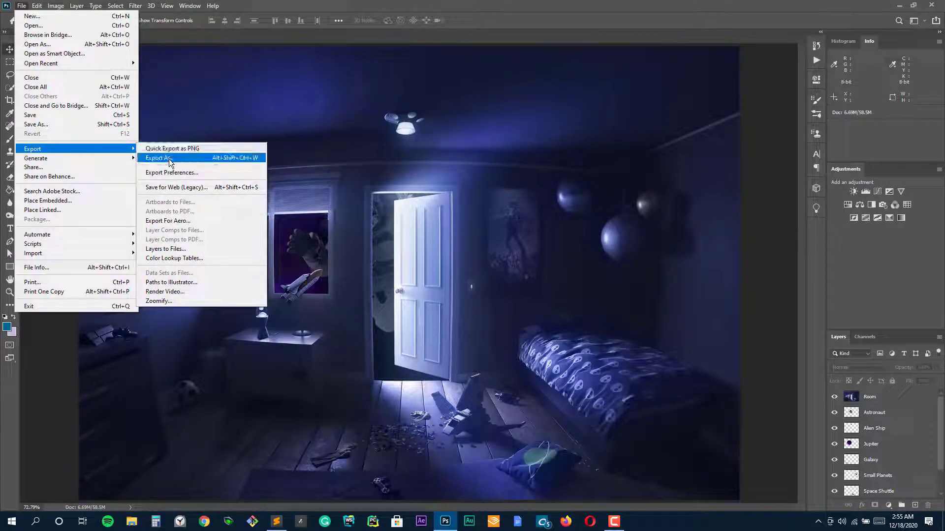
pyautogui.click(331, 213)
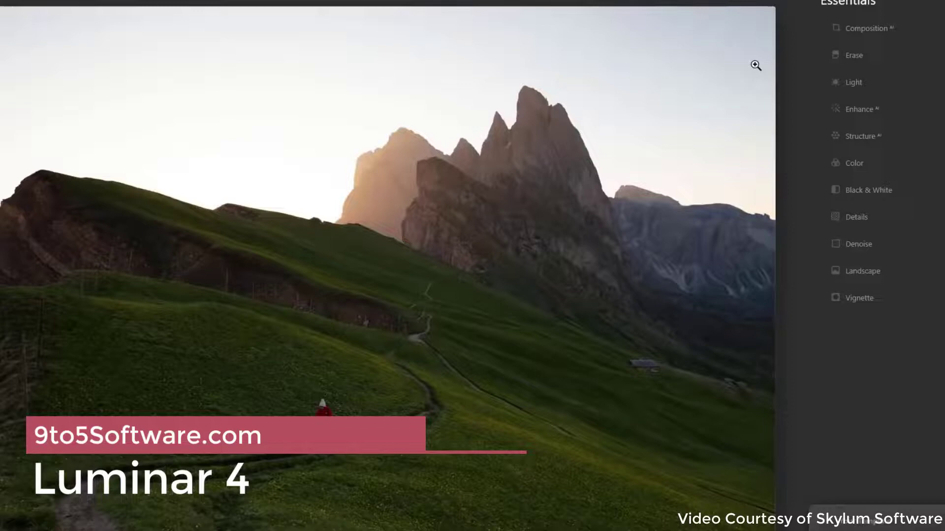
# Raise the Sunrays Amount and Penetration from the sun on the left ridge
pyautogui.click(868, 24)
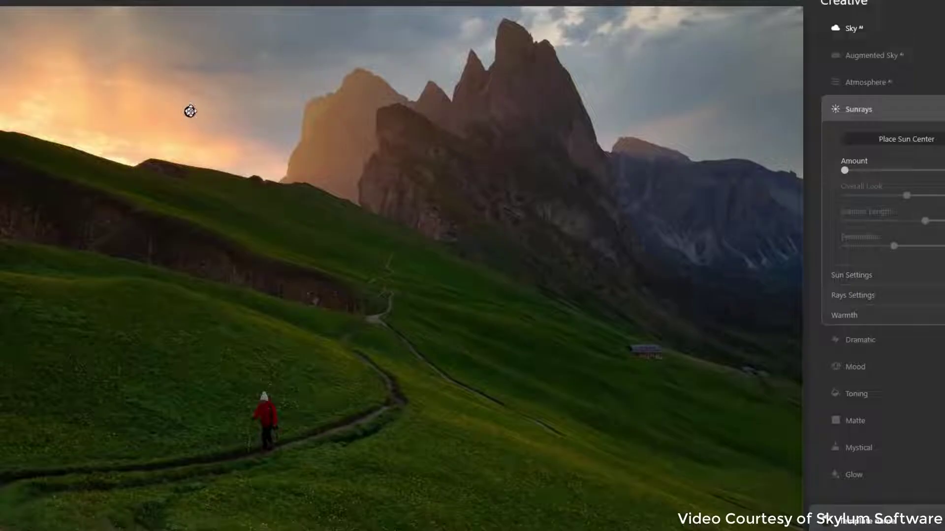
pyautogui.moveTo(844, 171); pyautogui.dragTo(861, 171)
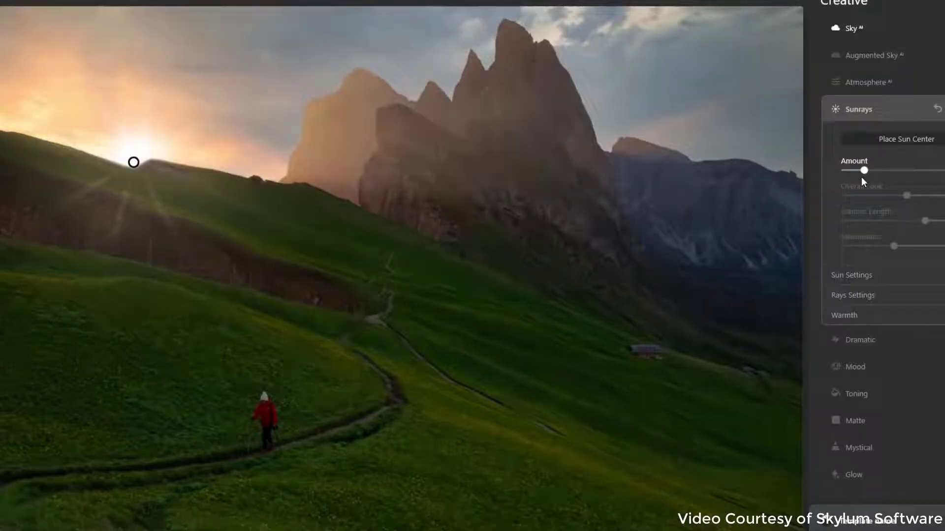
pyautogui.moveTo(896, 246); pyautogui.dragTo(928, 252)
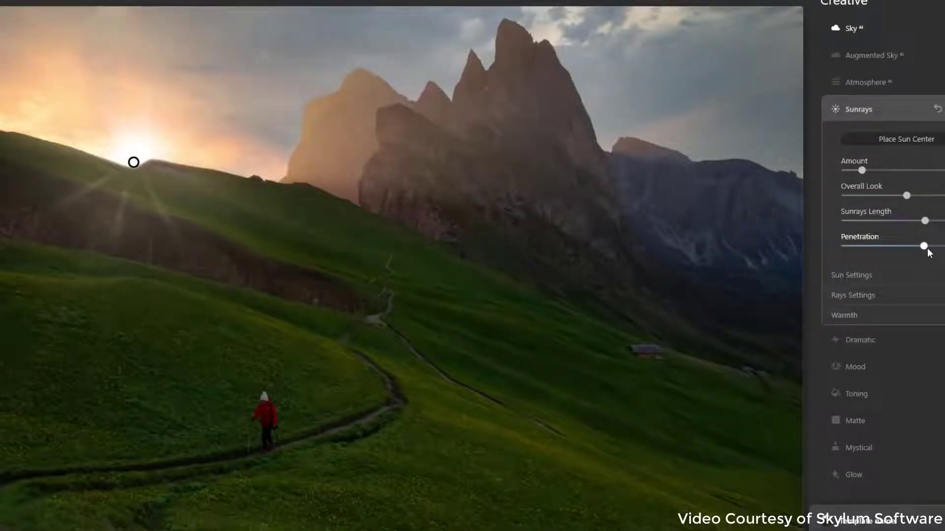
# Add a Haze atmosphere effect to soften the mountain landscape
pyautogui.click(867, 81)
pyautogui.click(872, 113)
pyautogui.click(886, 225)
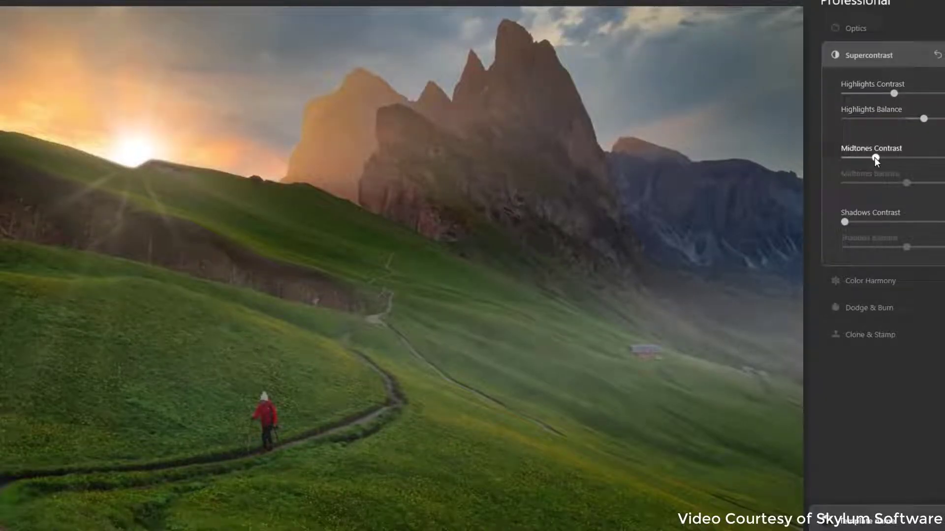
# Raise Supercontrast midtones and shadows contrast, and rename the template 'My Beautiful Sunset'
pyautogui.moveTo(875, 158); pyautogui.dragTo(910, 183)
pyautogui.moveTo(844, 222); pyautogui.dragTo(890, 222)
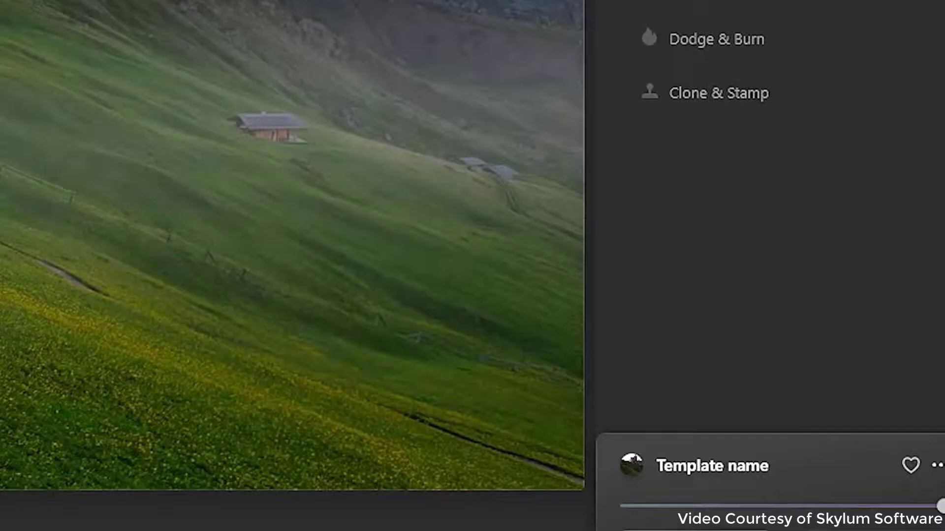
pyautogui.click(938, 465)
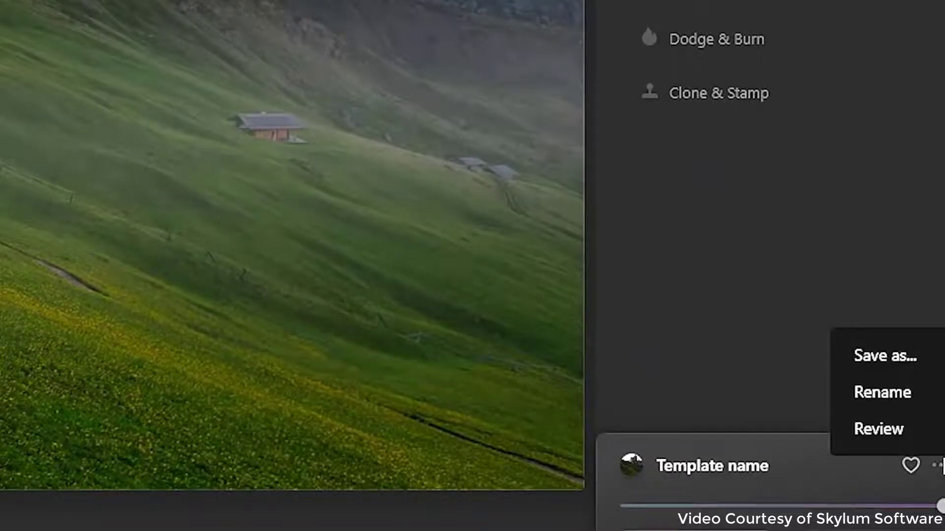
pyautogui.click(881, 392)
pyautogui.hotkey('ctrl', 'a')
pyautogui.write('My Beautiful Su')
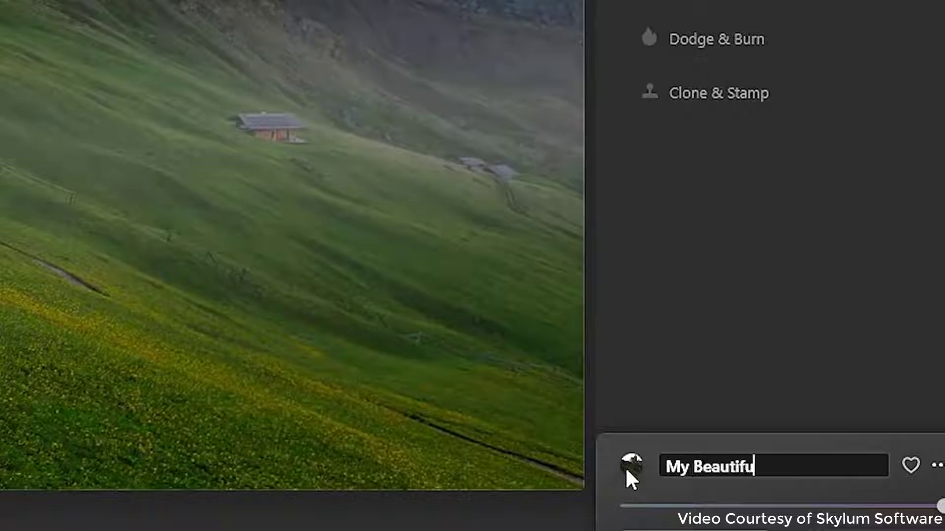
pyautogui.write('nset')
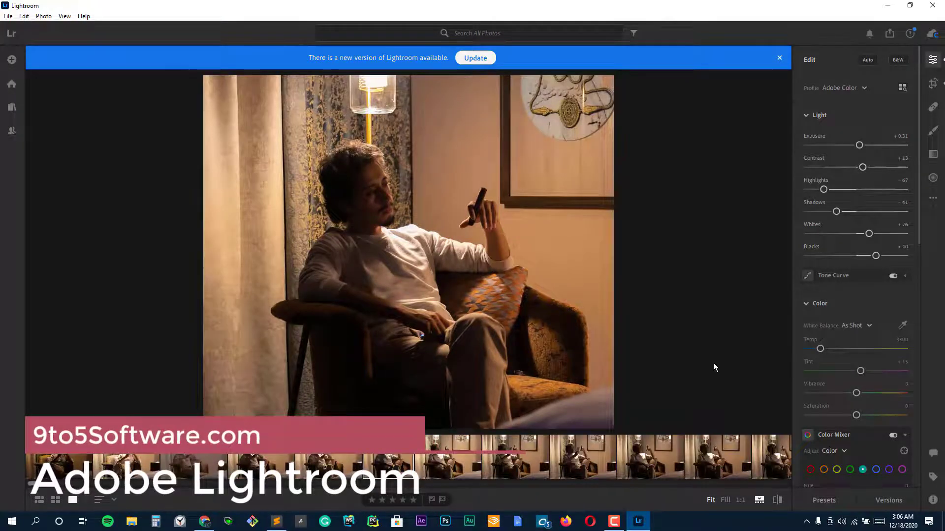
# Set Exposure +1.11, Highlights -85, Shadows -90, Blacks +56, Vibrance +37; leave noise reduction at 0
pyautogui.moveTo(861, 147)
pyautogui.mouseDown()
pyautogui.moveTo(871, 147)
pyautogui.moveTo(857, 145)
pyautogui.moveTo(870, 145)
pyautogui.moveTo(844, 167)
pyautogui.moveTo(884, 169)
pyautogui.moveTo(866, 145)
pyautogui.moveTo(857, 167)
pyautogui.moveTo(864, 146)
pyautogui.mouseUp()
pyautogui.click(779, 58)
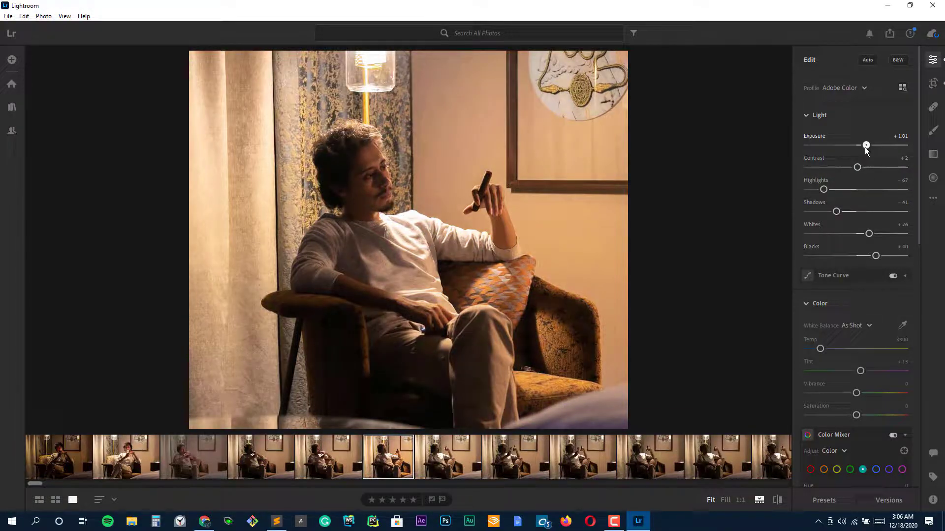
pyautogui.moveTo(823, 189); pyautogui.dragTo(857, 212)
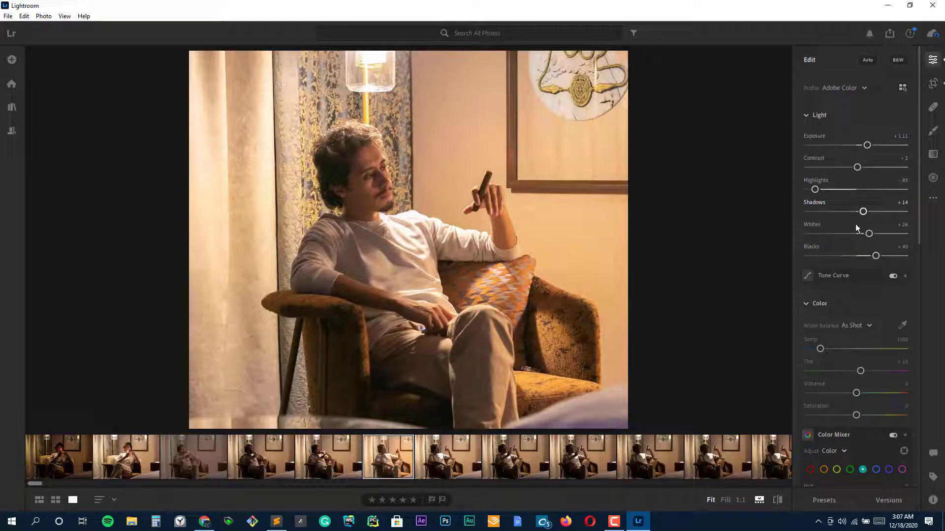
pyautogui.moveTo(863, 211); pyautogui.dragTo(875, 237)
pyautogui.scroll(-3, 852, 296)
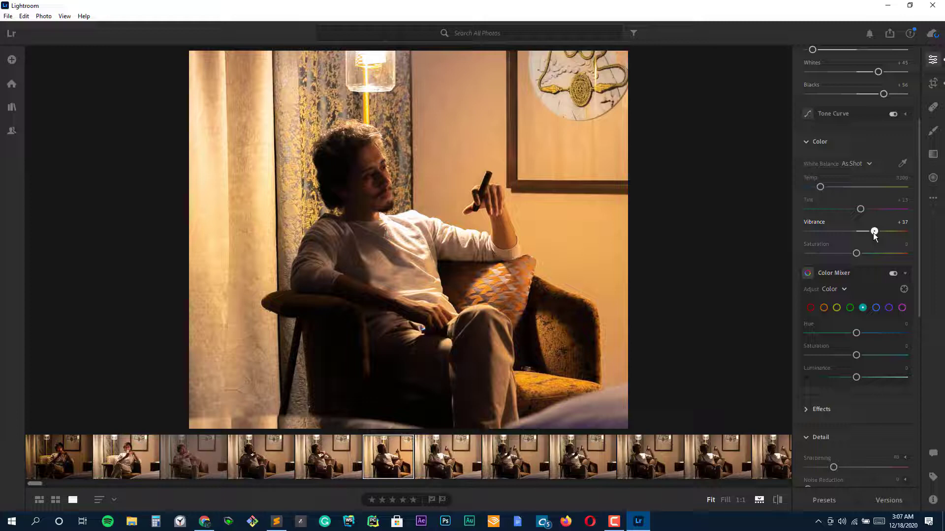
pyautogui.scroll(-3, 862, 353)
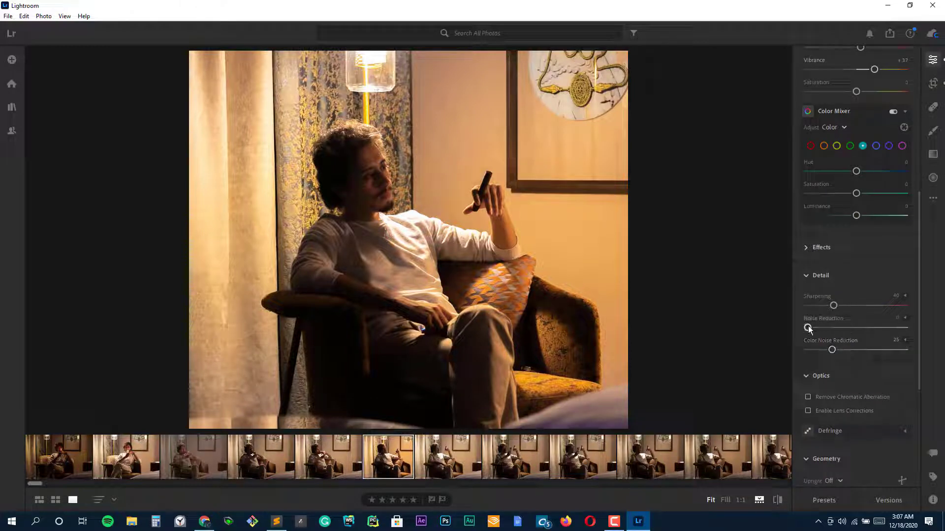
pyautogui.moveTo(808, 328)
pyautogui.mouseDown()
pyautogui.moveTo(826, 329)
pyautogui.moveTo(808, 327)
pyautogui.mouseUp()
# Zoom to 1:1 and heal blemishes under the chin and on the cheek
pyautogui.click(340, 190)
pyautogui.click(933, 154)
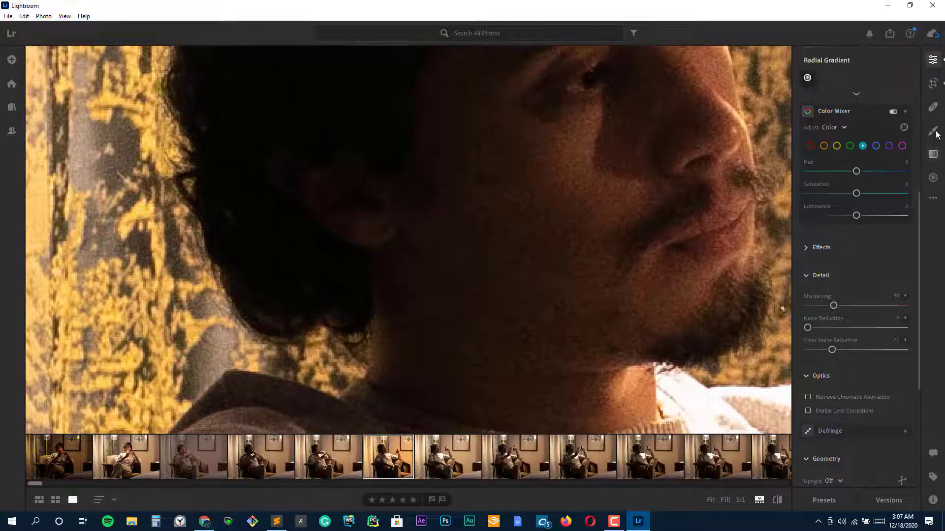
pyautogui.press('c')
pyautogui.click(933, 107)
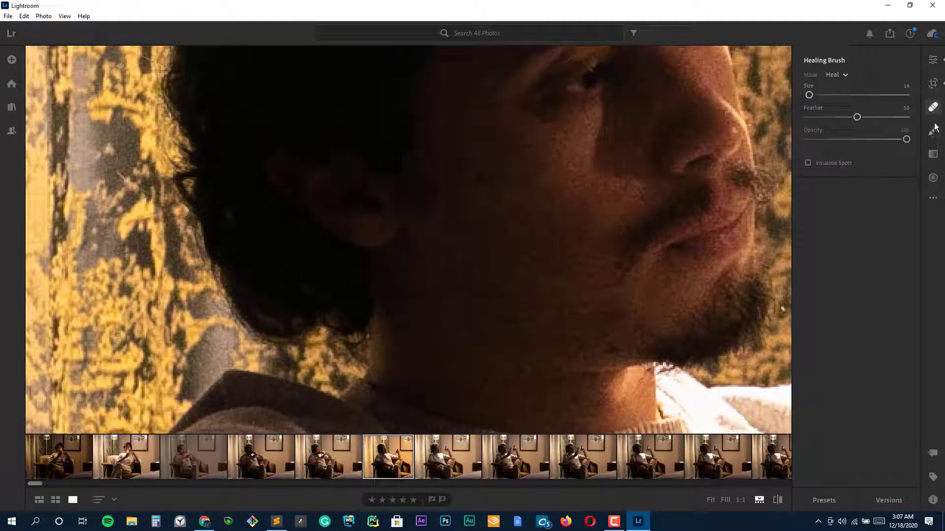
pyautogui.scroll(-2, 601, 255)
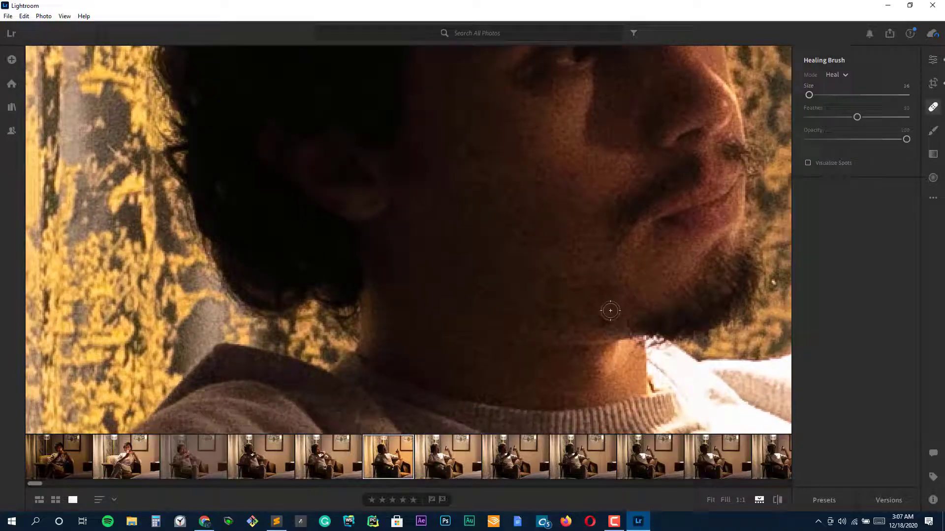
pyautogui.click(605, 324)
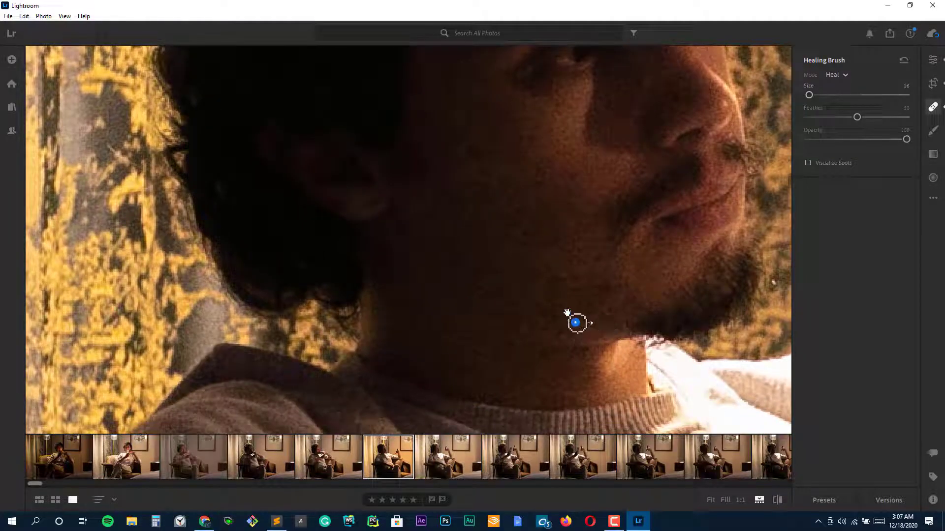
pyautogui.click(575, 172)
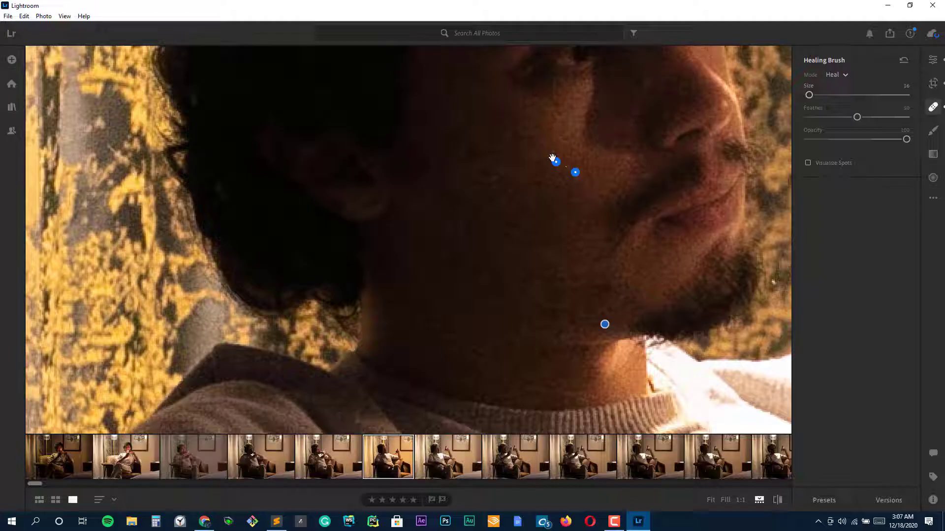
pyautogui.moveTo(552, 157); pyautogui.dragTo(544, 165)
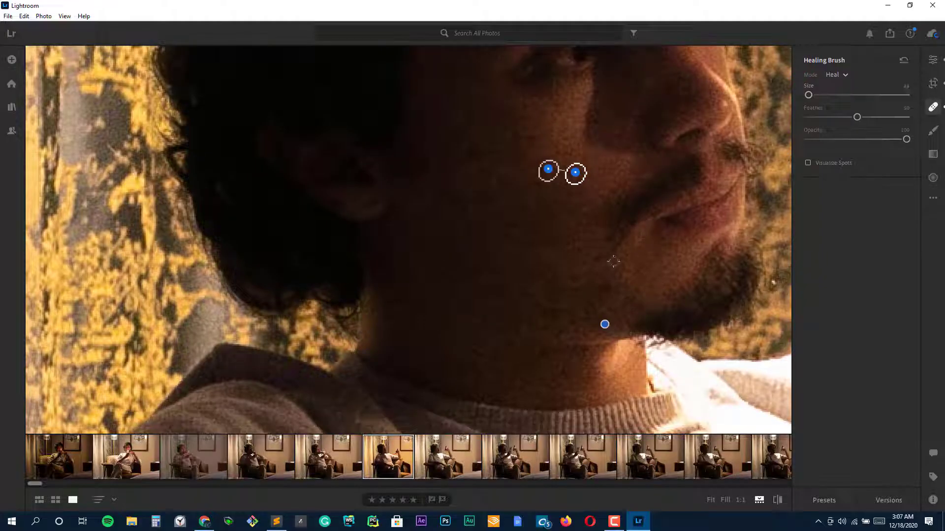
# Heal three forehead spots and leave the Healing Brush
pyautogui.scroll(5, 569, 314)
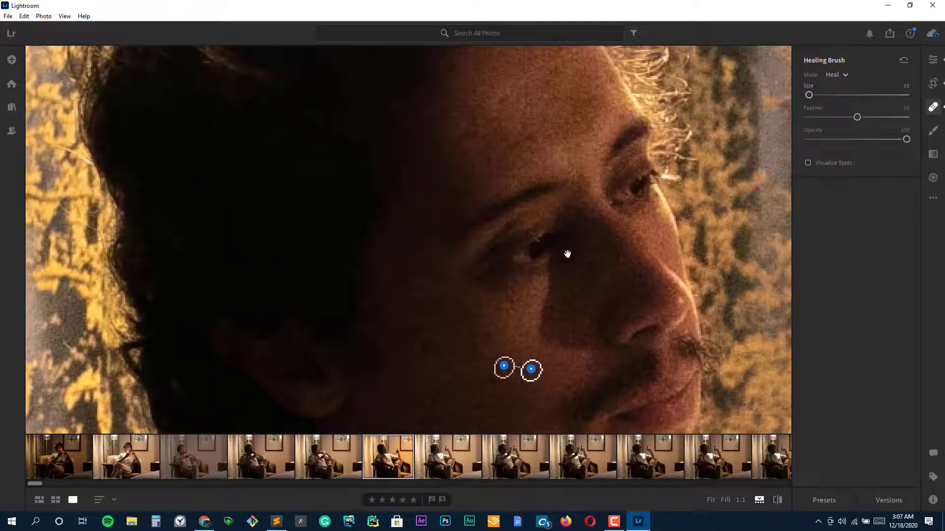
pyautogui.scroll(3, 568, 254)
pyautogui.click(619, 243)
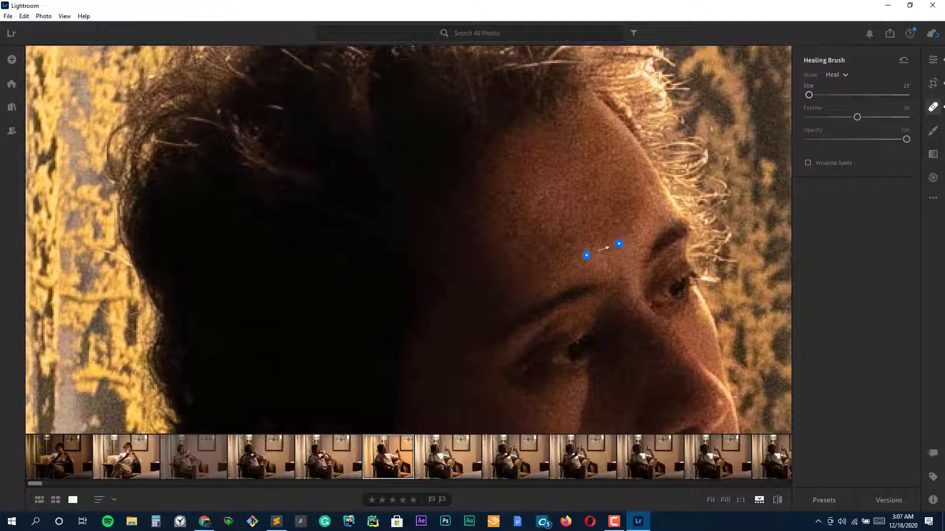
pyautogui.click(595, 189)
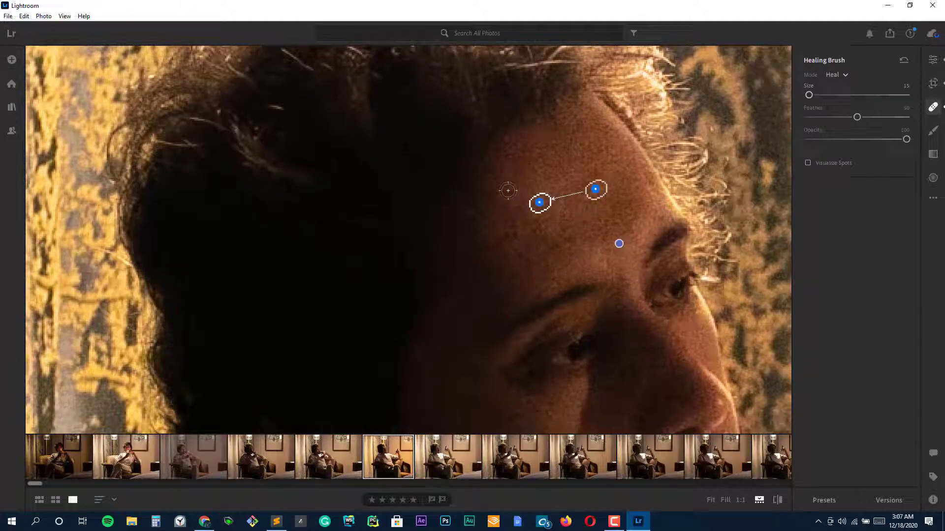
pyautogui.click(507, 190)
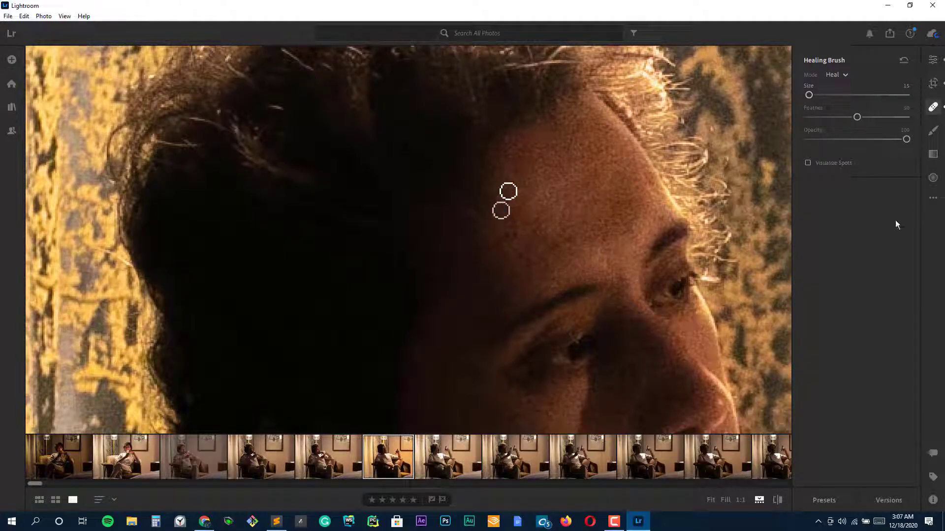
pyautogui.click(939, 64)
# Switch Lightroom to the All Photos grid view, hiding the Edit panel
pyautogui.press('g')
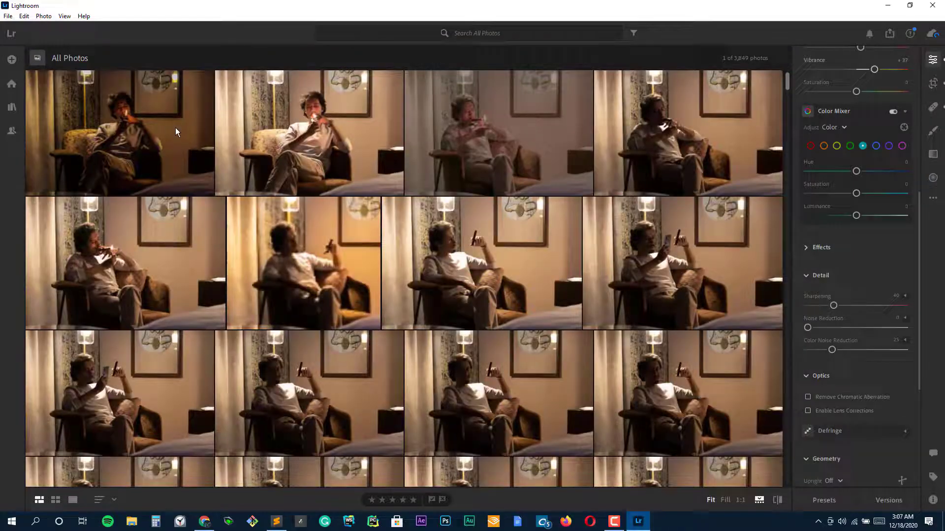